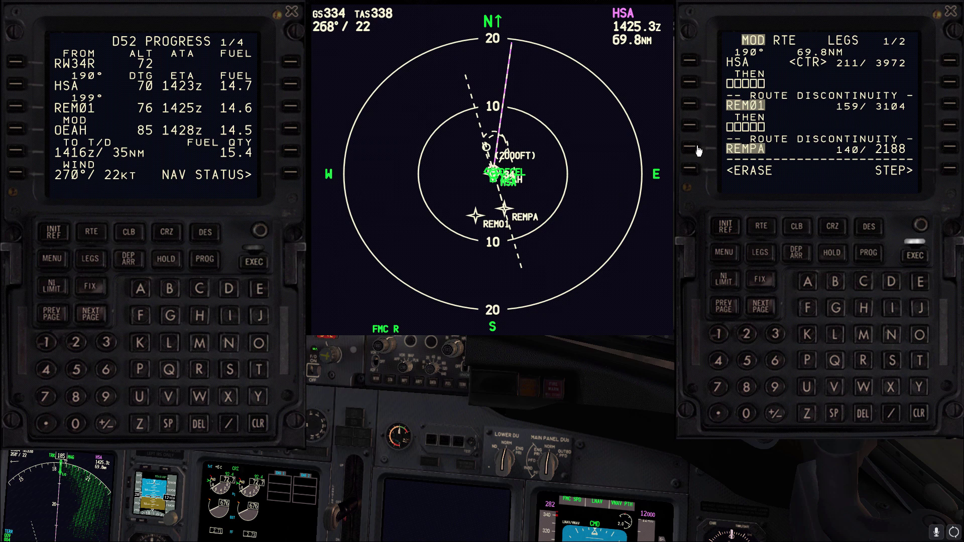
Step: Link REMPA directly after REM01 to close the discontinuity, pause, and execute the route
left_click(697, 148)
left_click(697, 127)
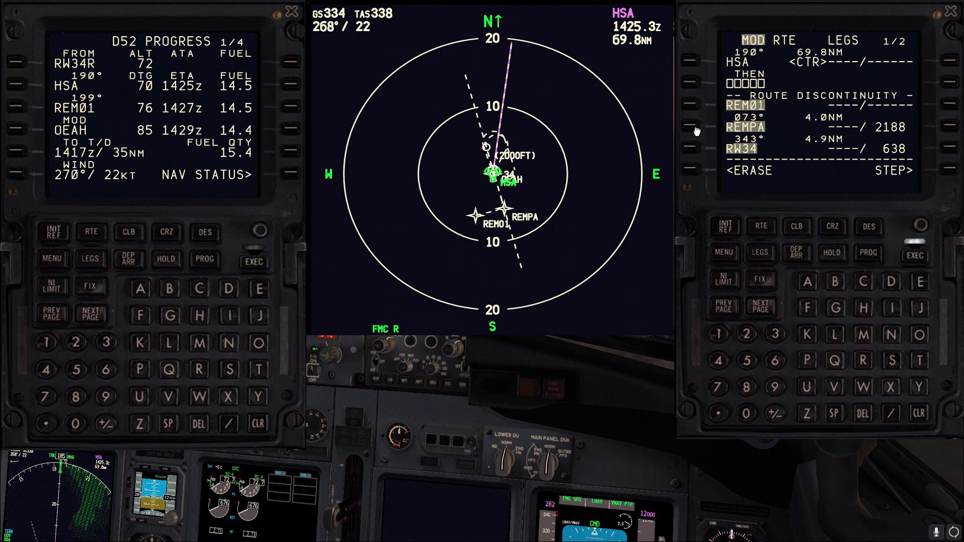
key("p")
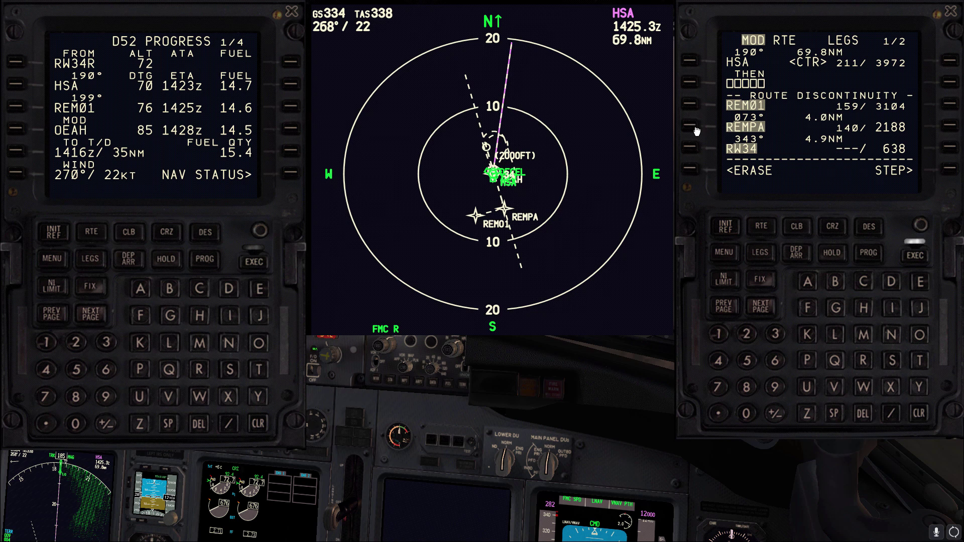
left_click(916, 256)
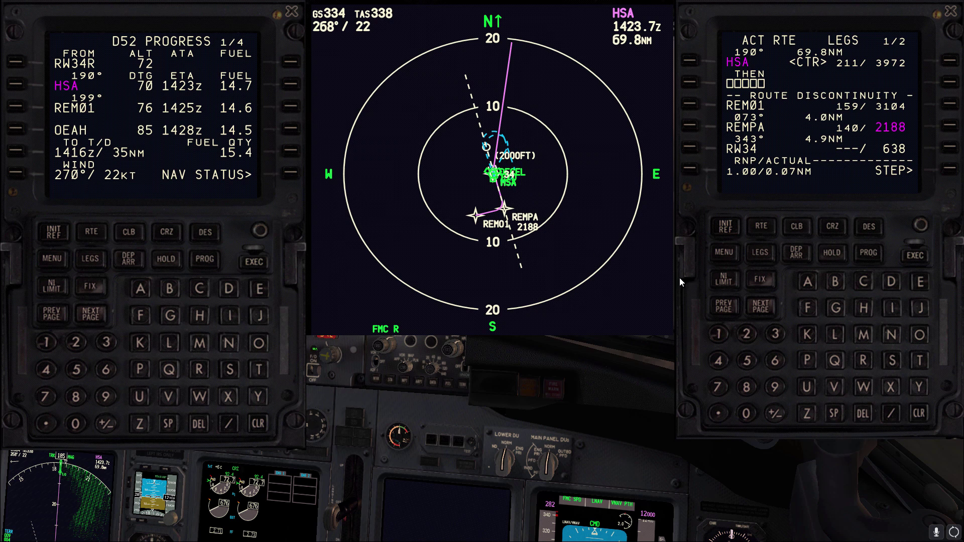
Step: Select the OEAH ILS 34 arrival with the HSA transition and return to the route legs
left_click(796, 254)
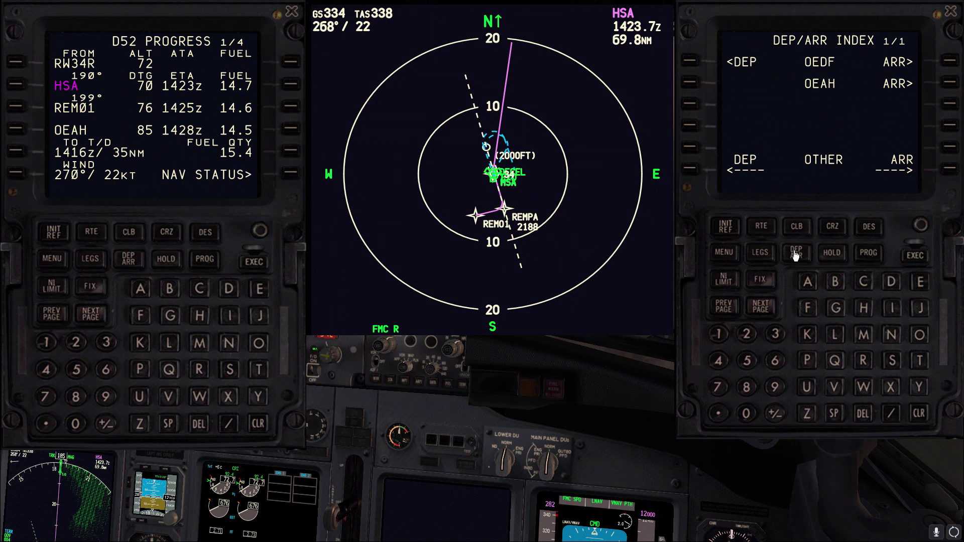
left_click(951, 84)
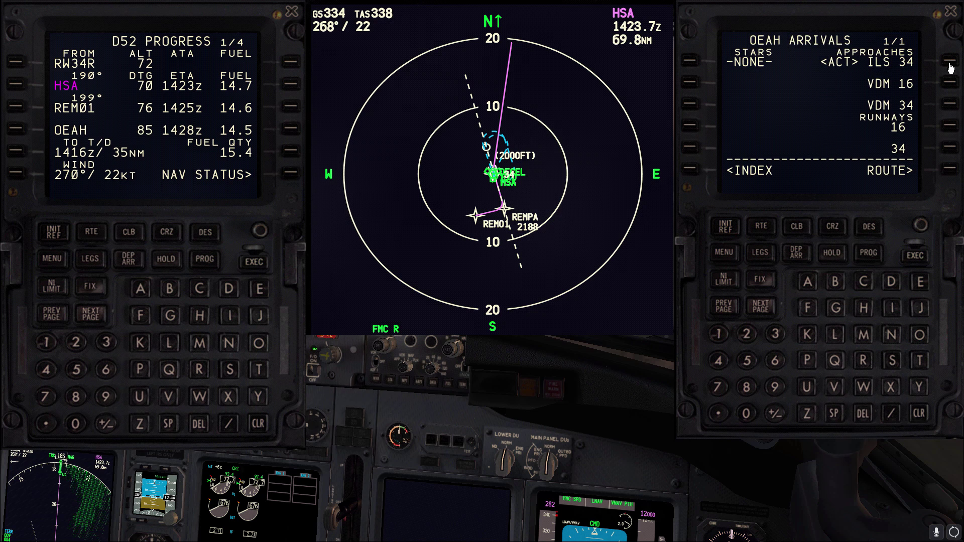
left_click(949, 66)
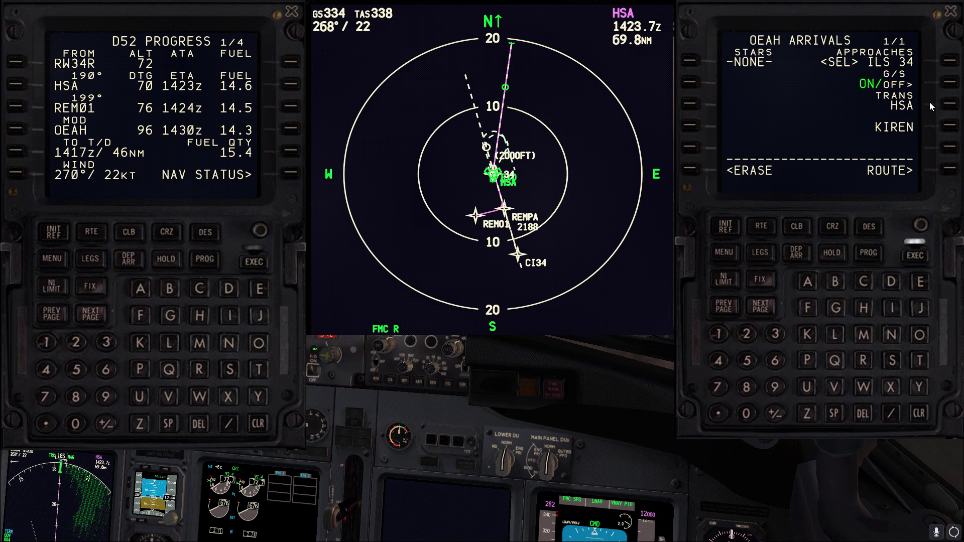
left_click(950, 106)
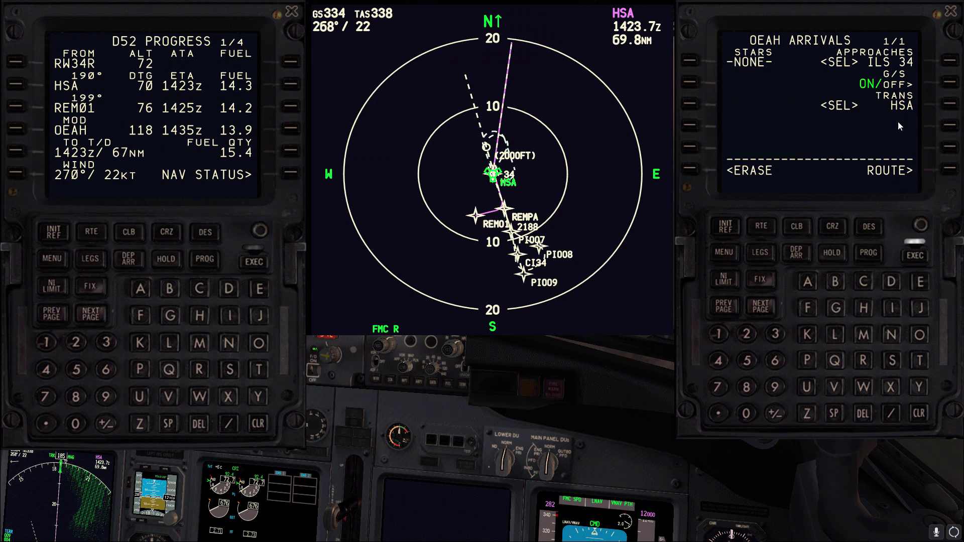
left_click(762, 254)
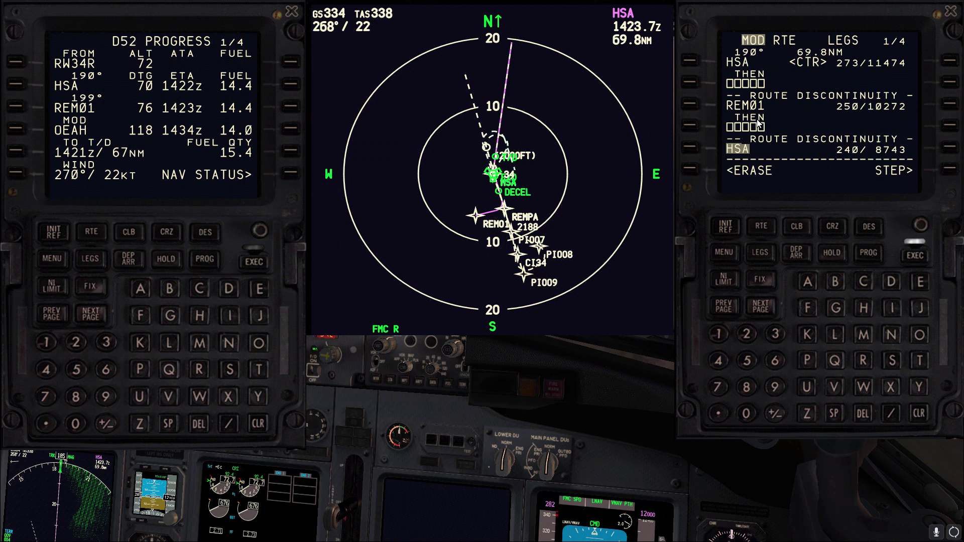
Step: Make HSA the first leg, flowing into REMPA and PI007–PI009, and execute the route
key("p")
key("p")
key("p")
key("p")
key("p")
key("p")
left_click(691, 154)
key("p")
left_click(695, 62)
key("p")
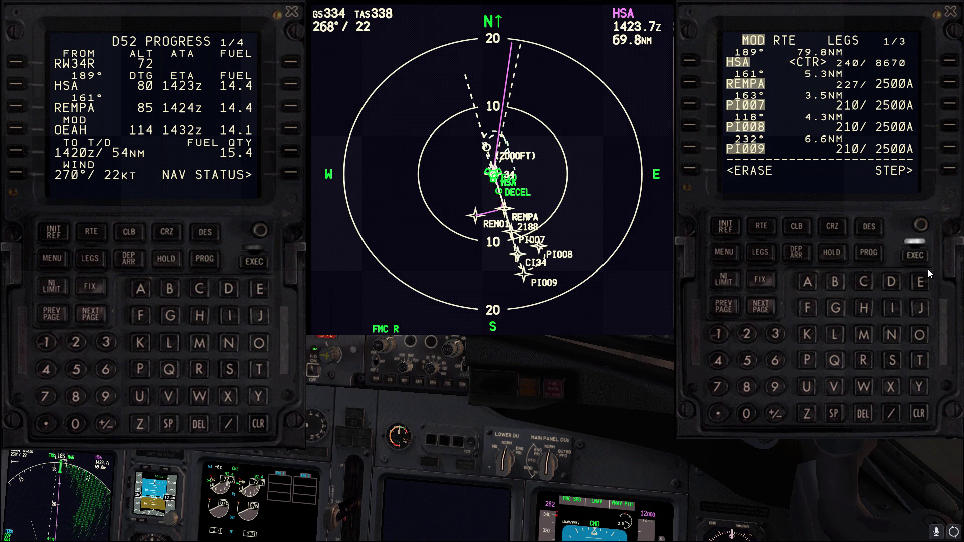
left_click(915, 256)
key("p")
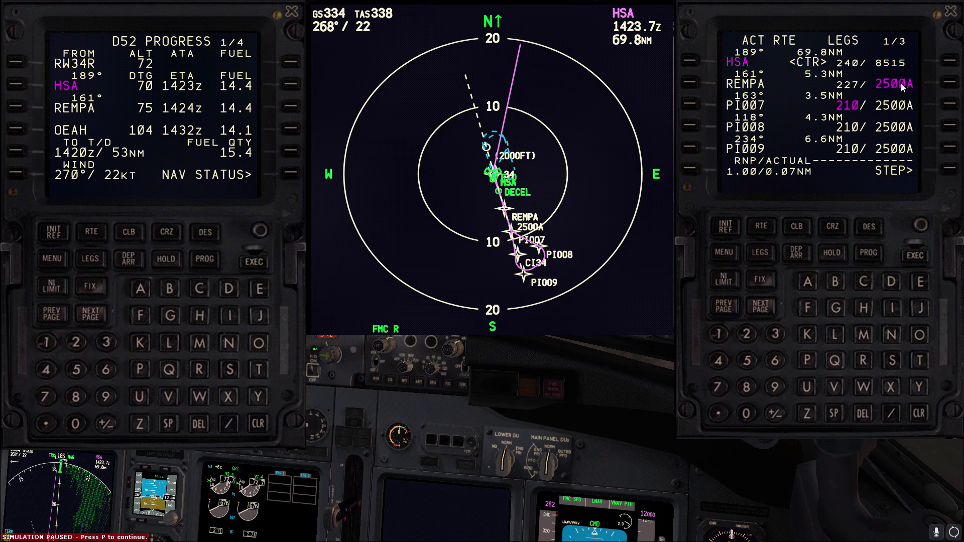
left_click(759, 306)
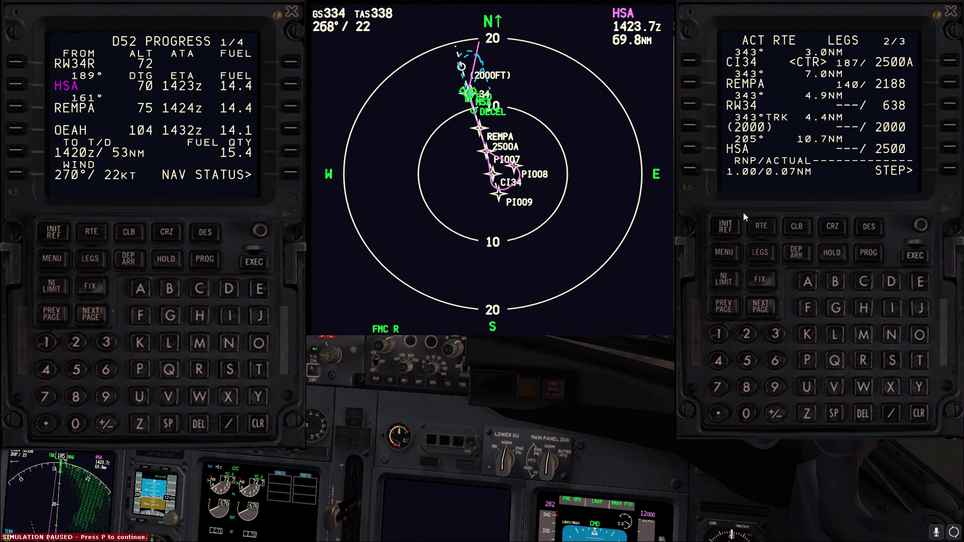
left_click(722, 306)
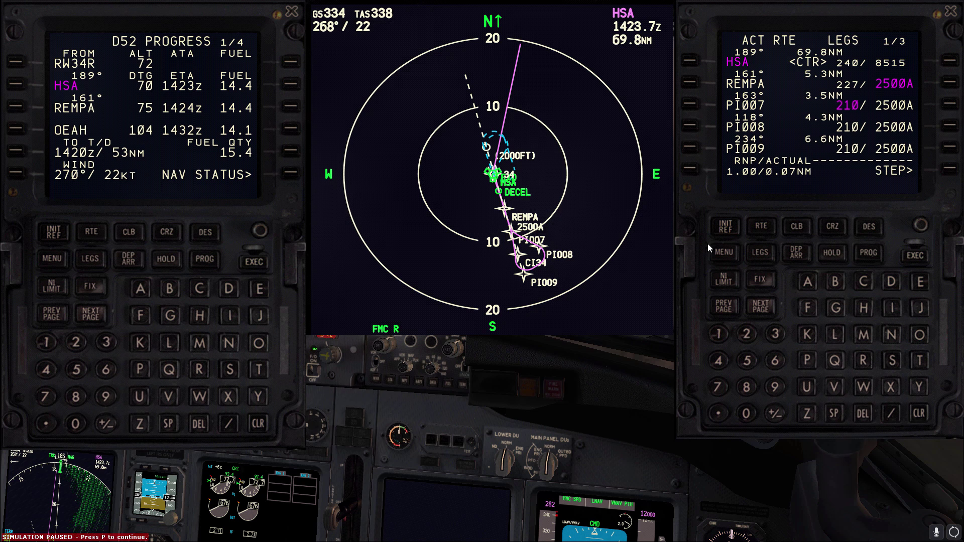
Step: Select the VDM 16 approach for OEAH and bring up the modified legs
left_click(798, 253)
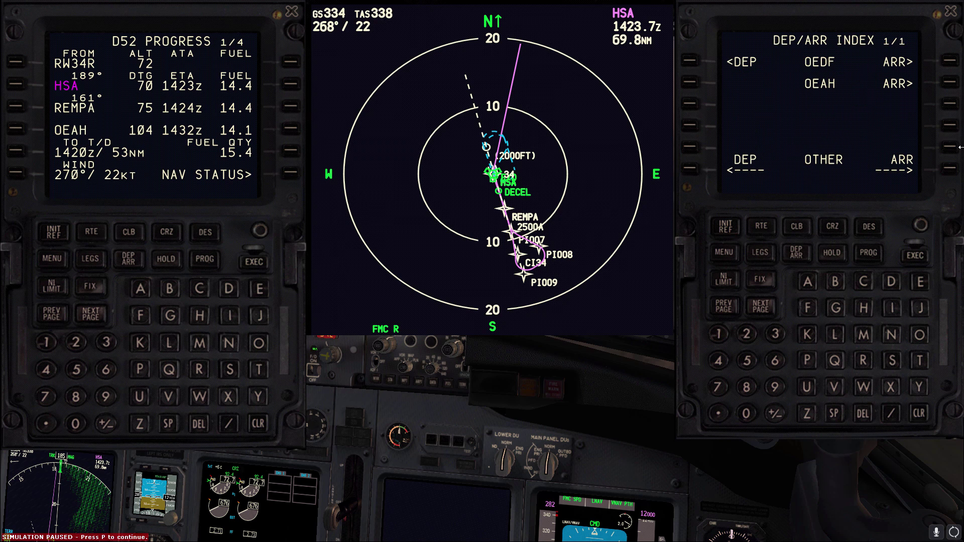
left_click(947, 82)
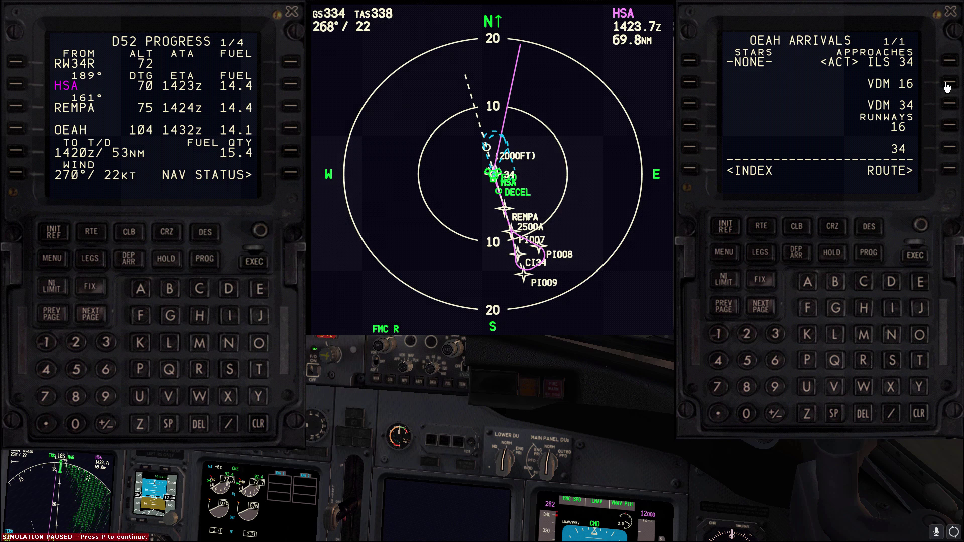
left_click(947, 86)
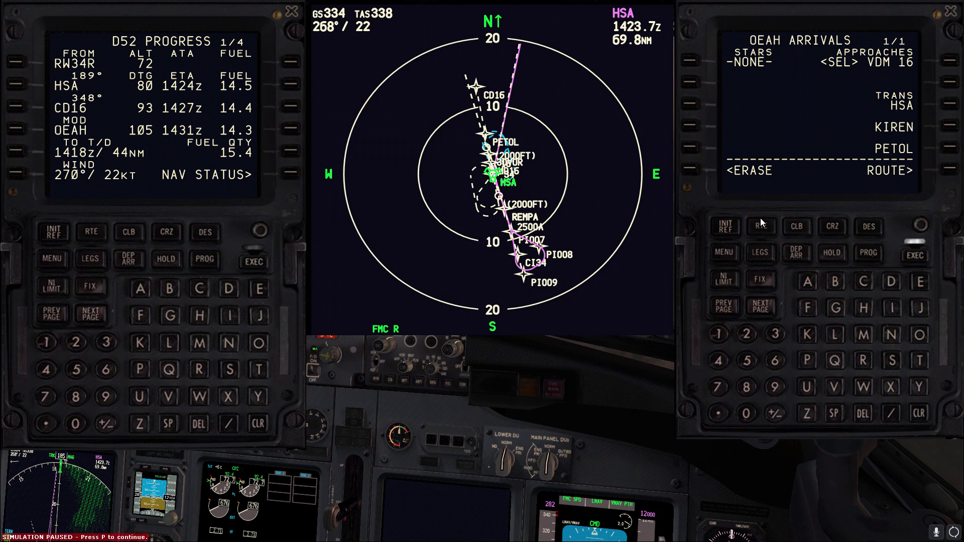
left_click(760, 253)
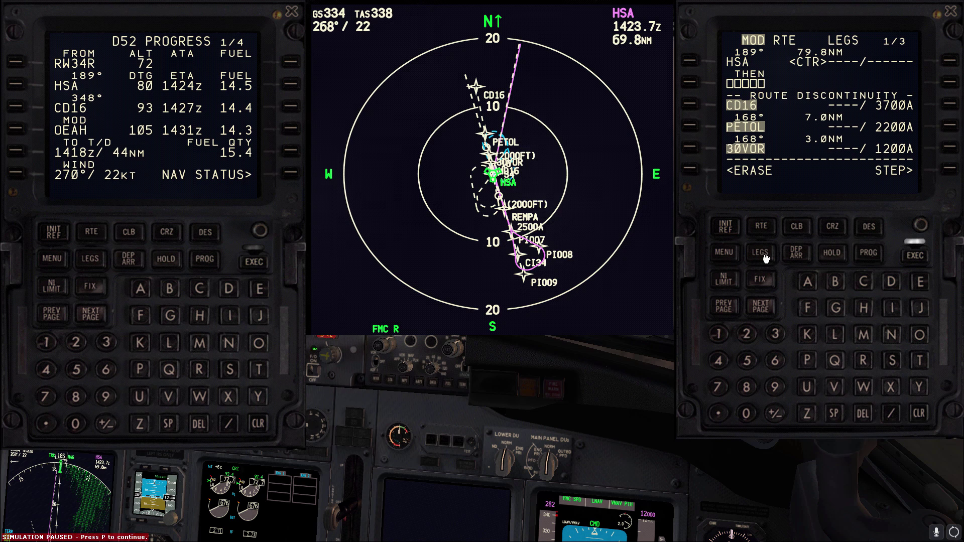
Step: Replace CD16 with PETOL so PETOL, 30VOR and MD16 follow, and execute
key("p")
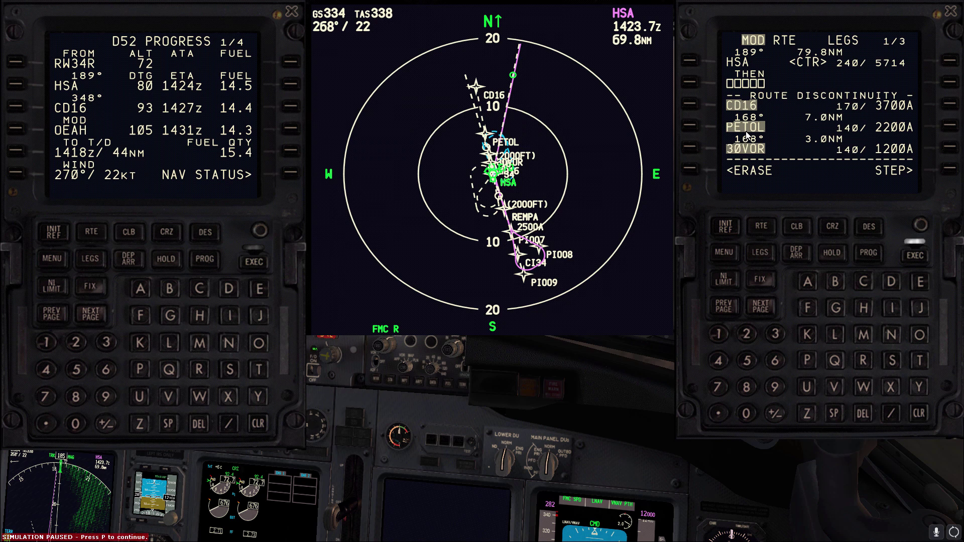
key("p")
key("p")
left_click(686, 116)
left_click(690, 111)
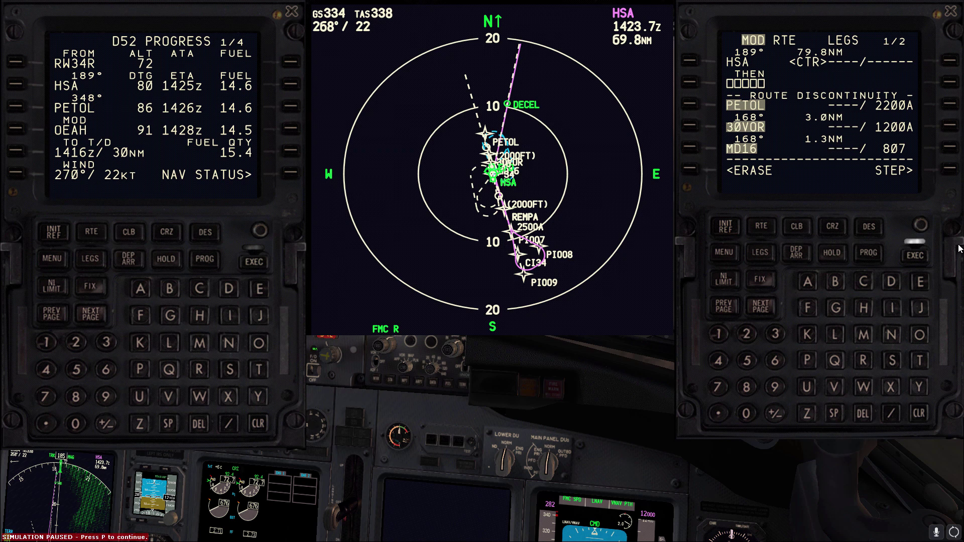
left_click(921, 260)
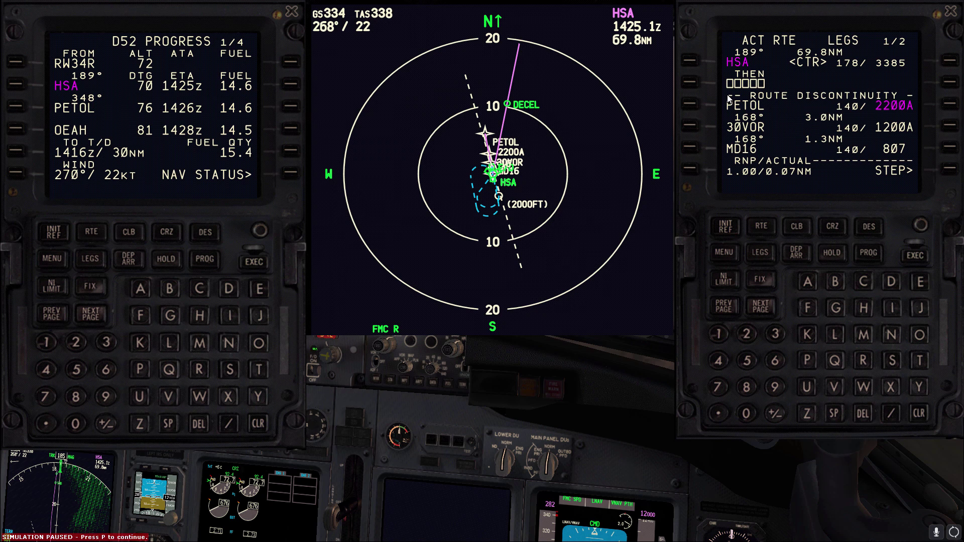
Step: Insert waypoint HSA01 at the route start, 10 NM before HSA, using HSA/-10
left_click(691, 63)
left_click(892, 414)
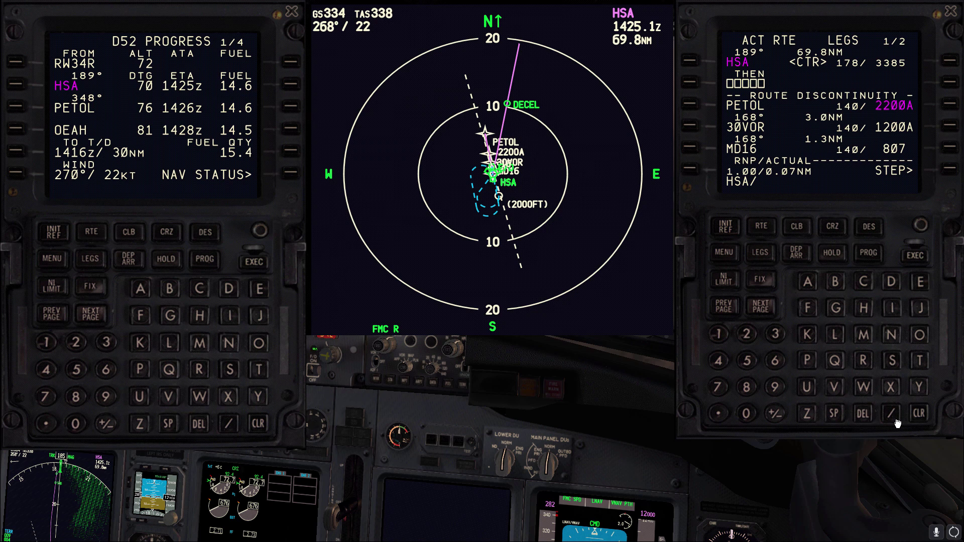
left_click(775, 415)
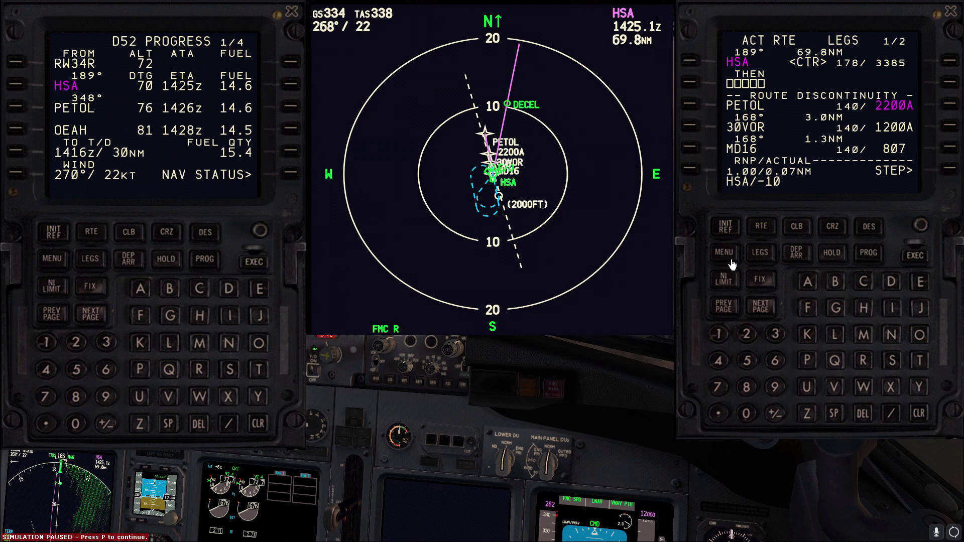
left_click(689, 62)
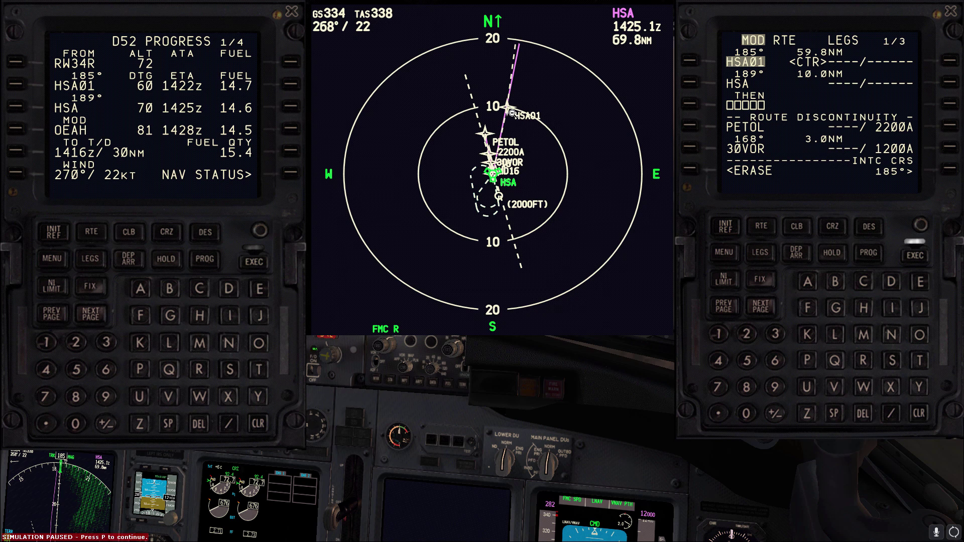
Step: Link PETOL directly after HSA01 and execute the route
left_click(689, 130)
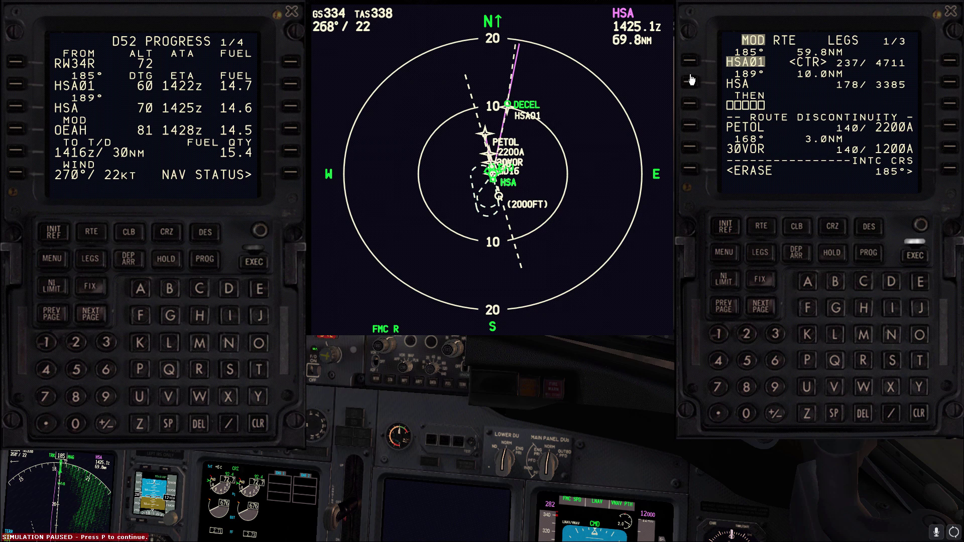
left_click(691, 85)
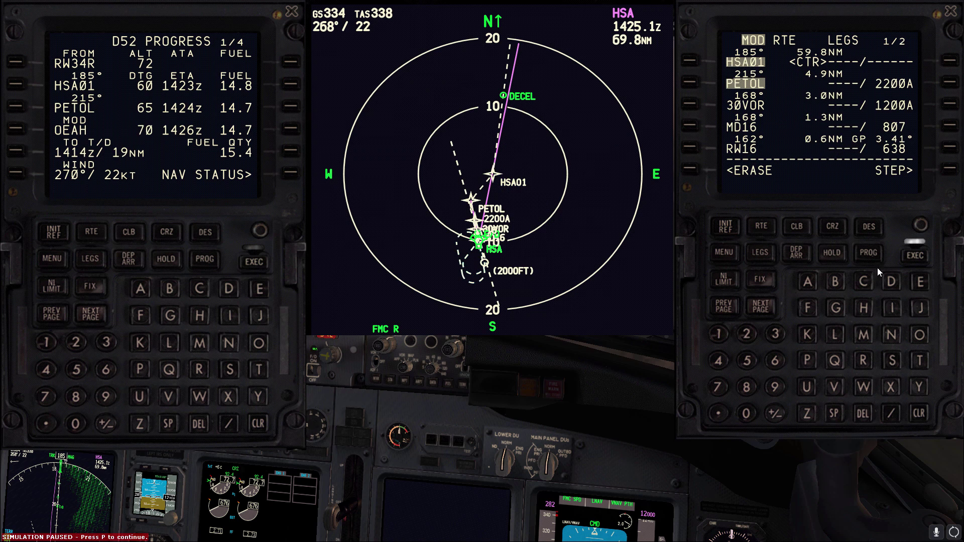
left_click(915, 258)
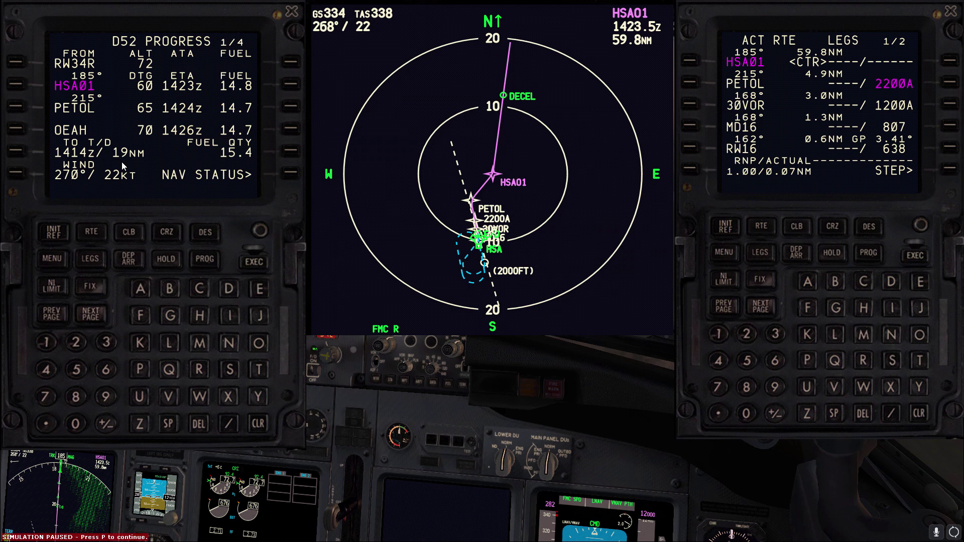
key("p")
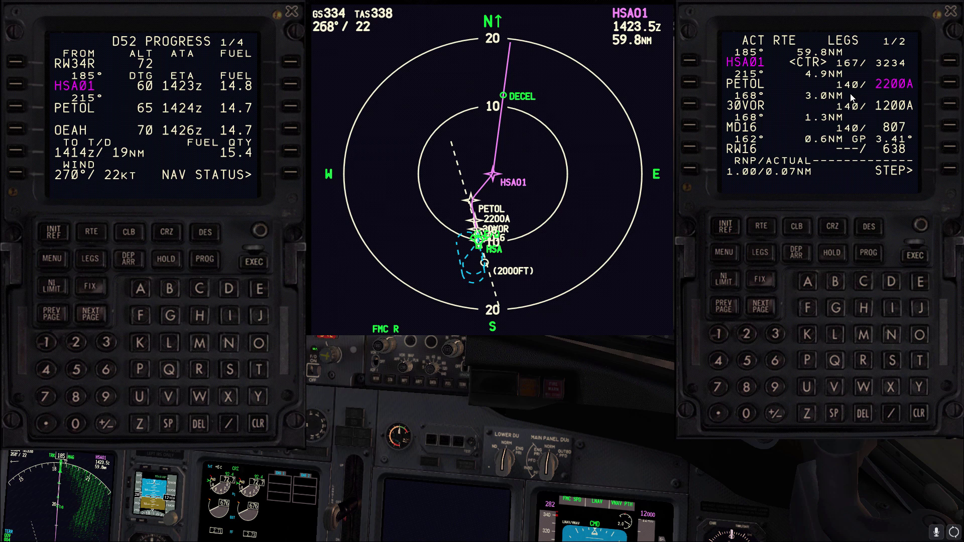
Step: Enter HSA as the first waypoint, choosing the Al Ahsa VOR/DME
left_click(863, 307)
left_click(891, 360)
left_click(807, 282)
left_click(691, 62)
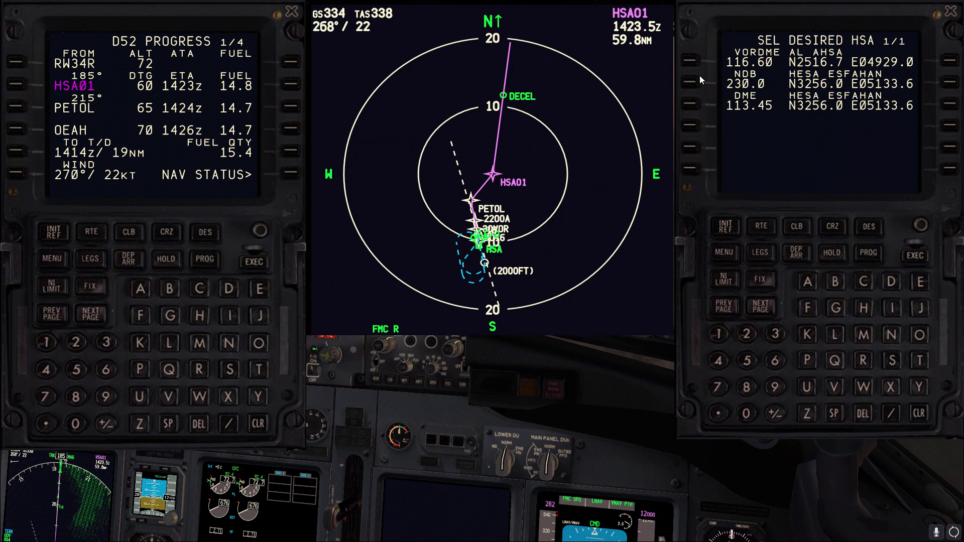
left_click(690, 63)
Step: Replace HSA01 with PETOL, execute the route, and pause the simulation
left_click(691, 125)
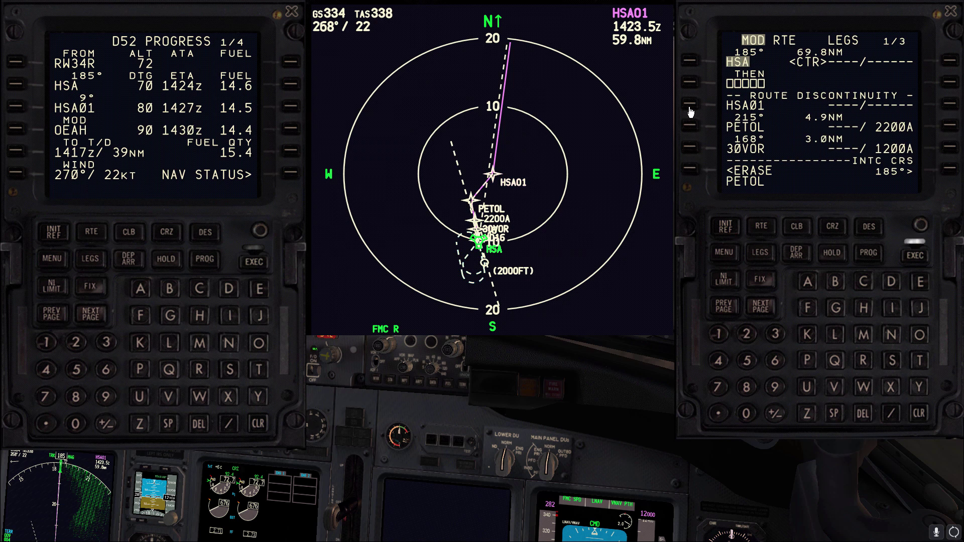
left_click(691, 109)
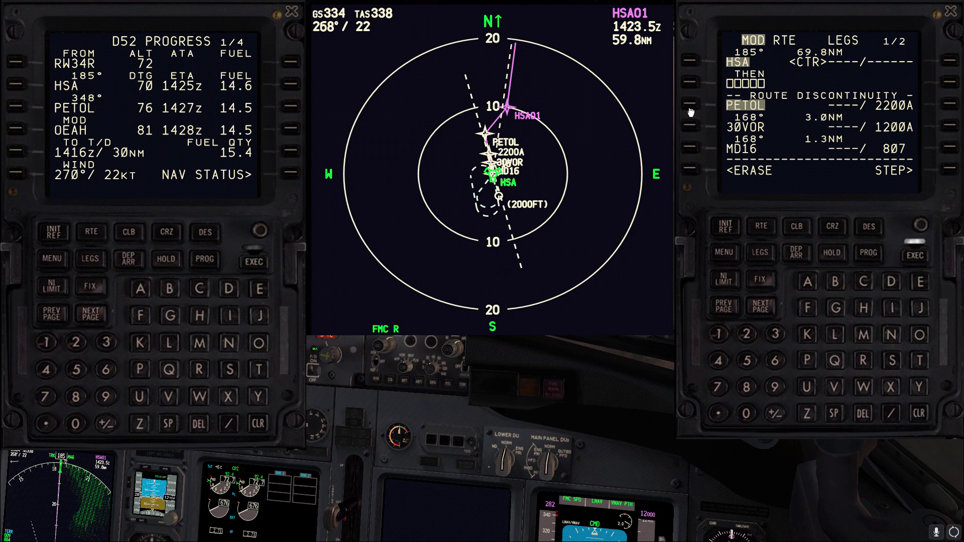
left_click(919, 256)
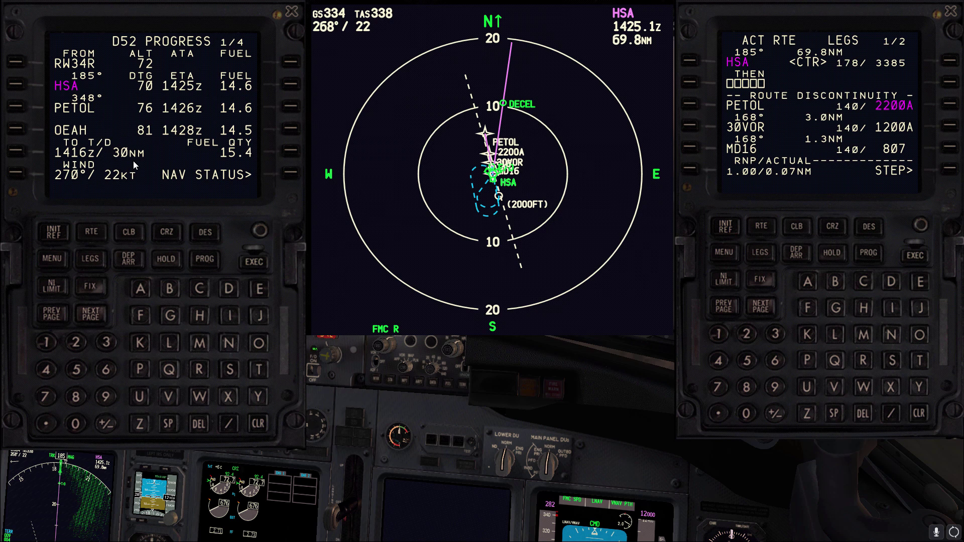
key("p")
left_click(686, 104)
left_click(690, 63)
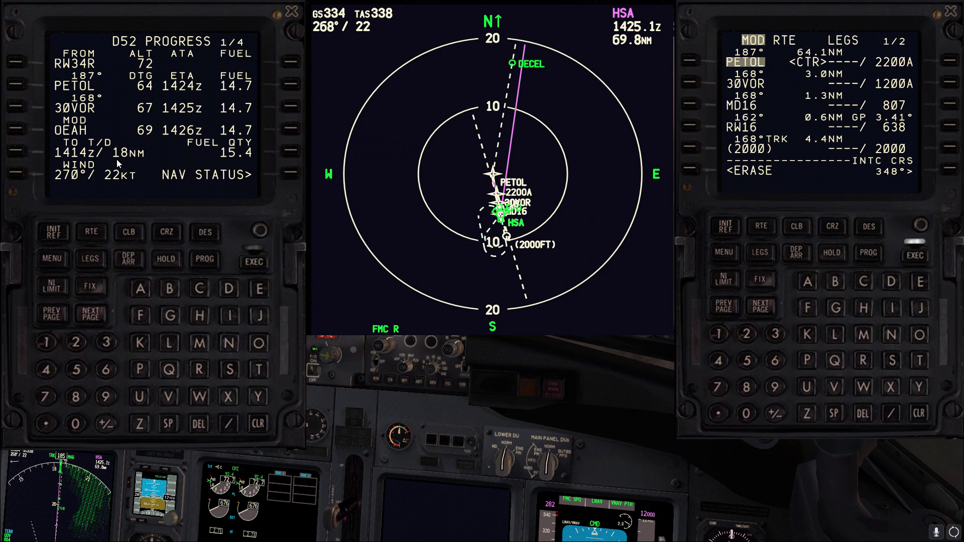
left_click(689, 172)
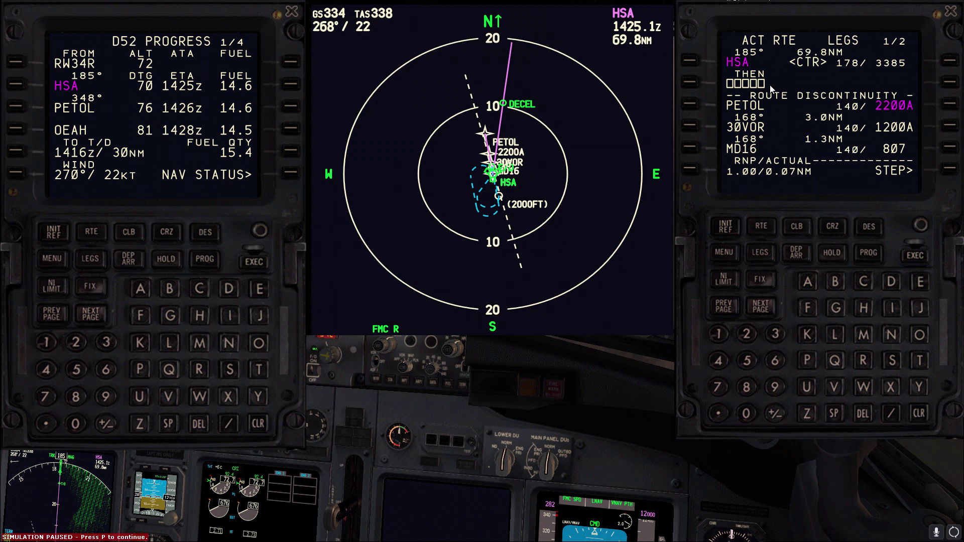
left_click(759, 307)
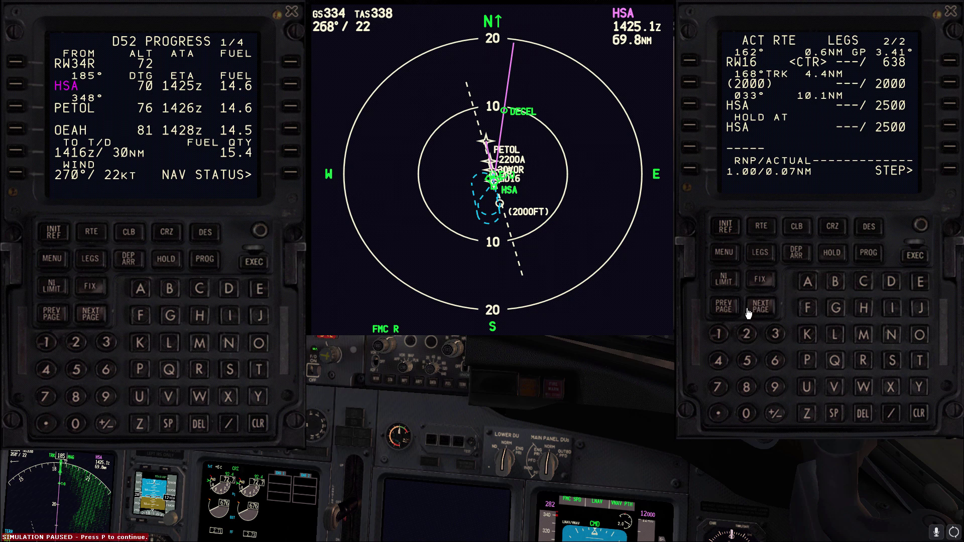
left_click(731, 307)
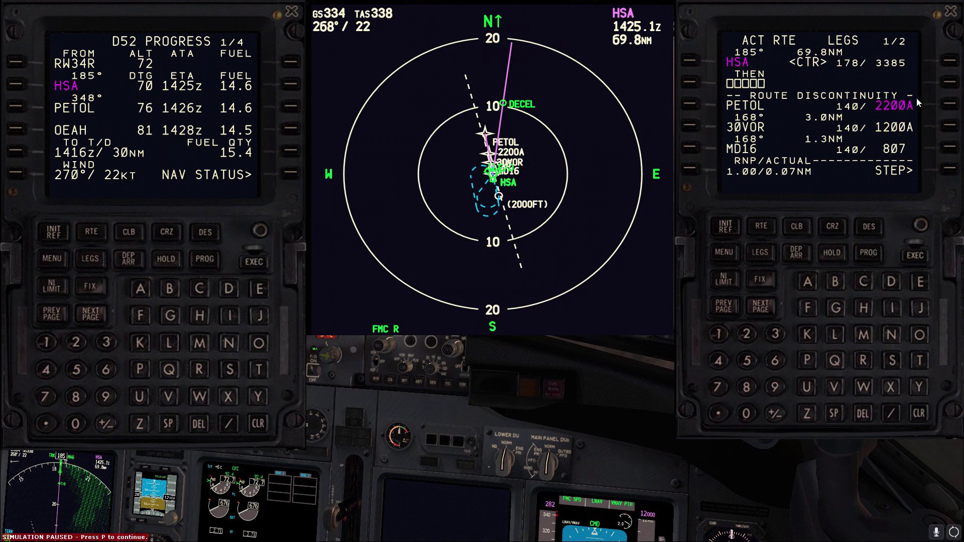